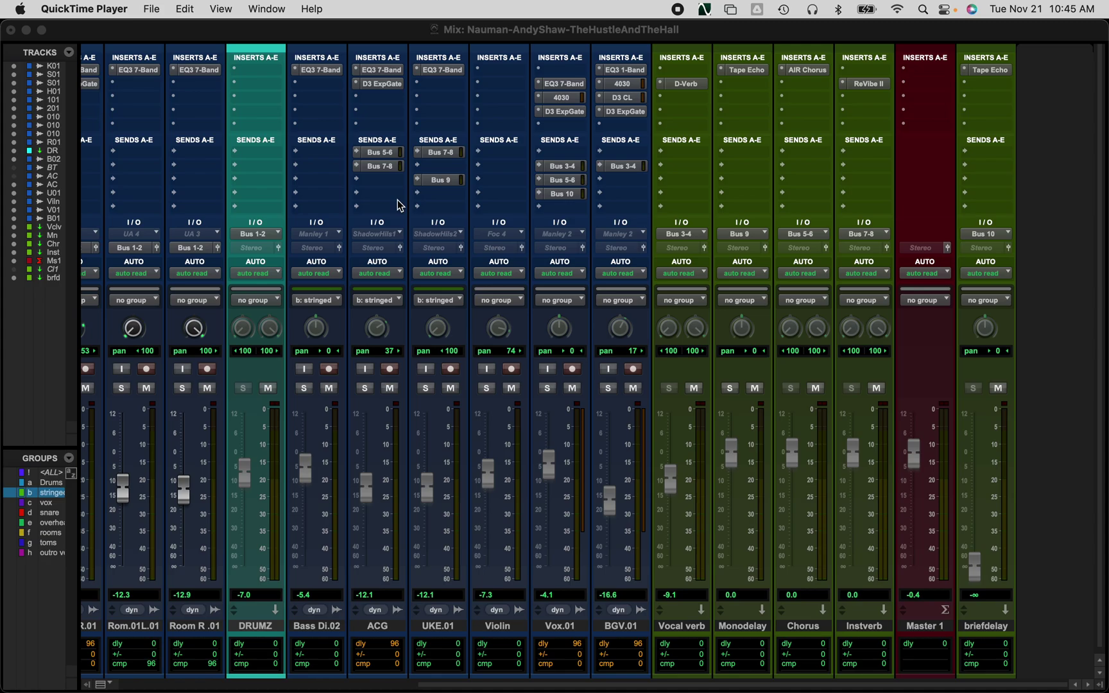
Bring the Pro Tools mix session to the front and open the Setup menu.
click(364, 30)
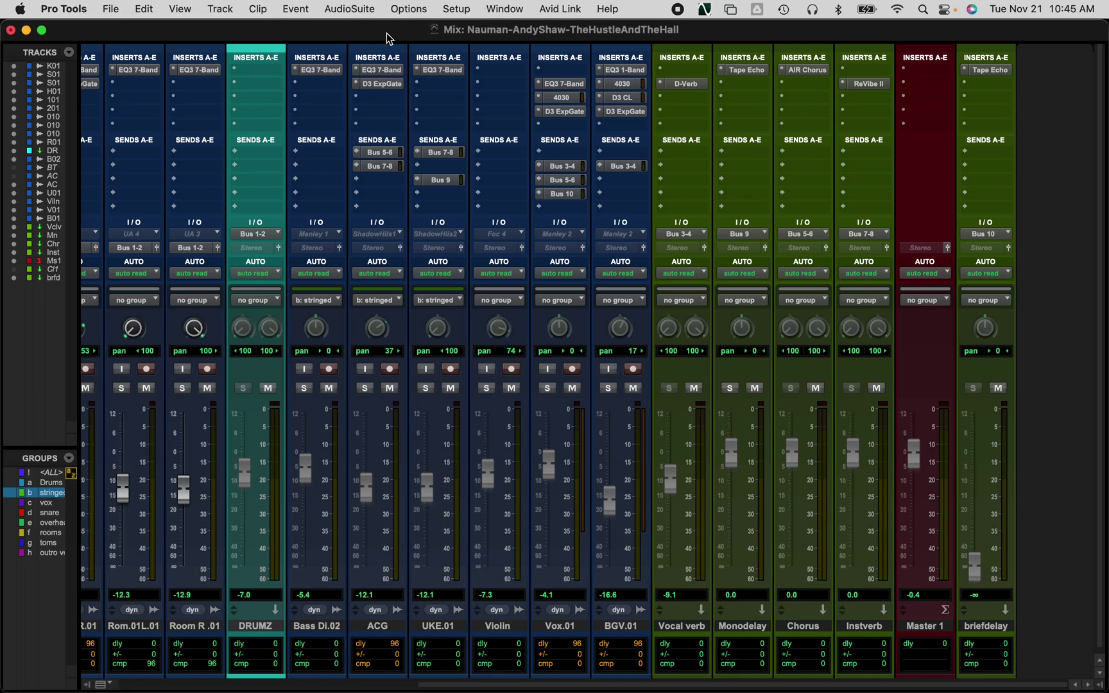
click(455, 8)
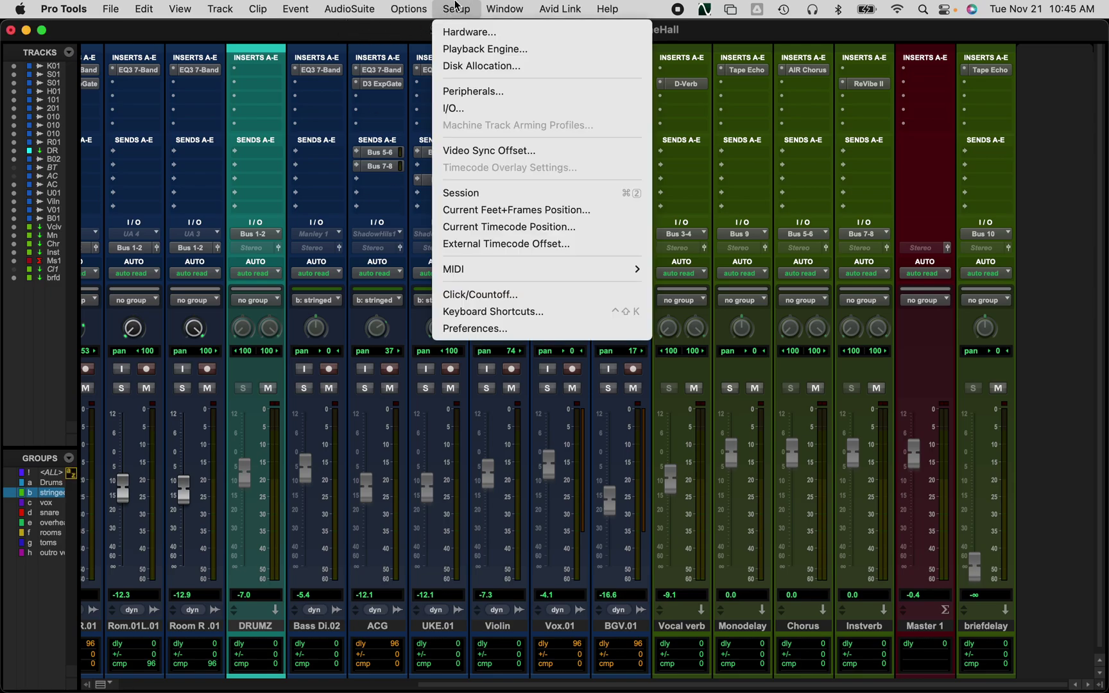
Keep External Headphones as the Playback Engine device, confirm with OK, and return to the Mix window.
click(459, 49)
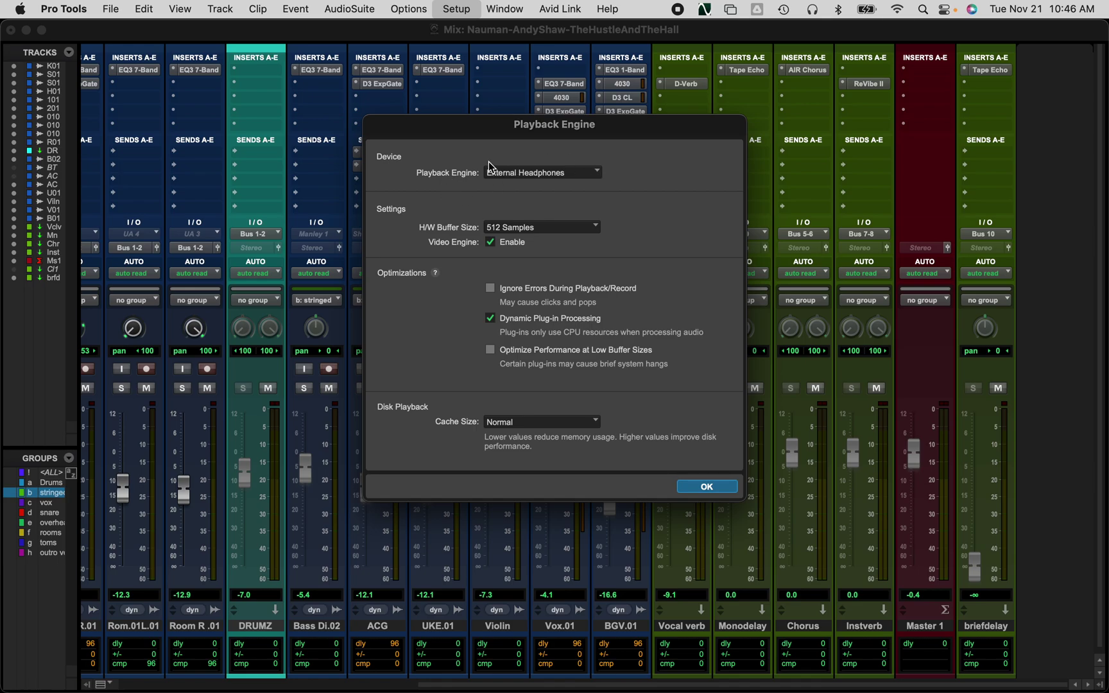
click(575, 176)
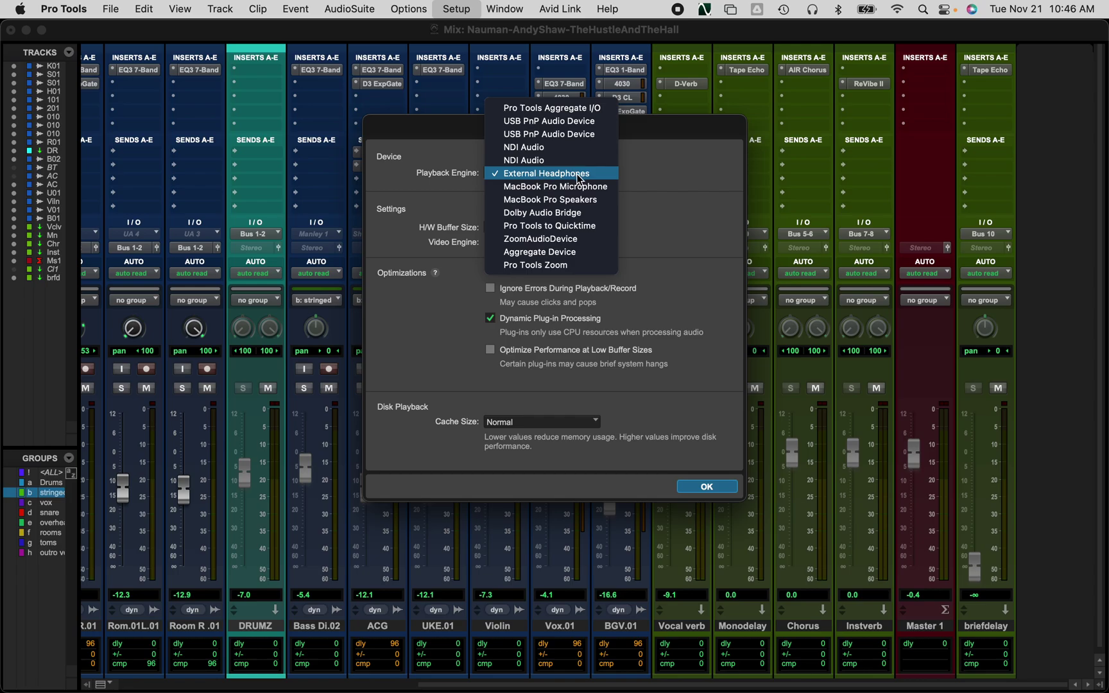
click(652, 174)
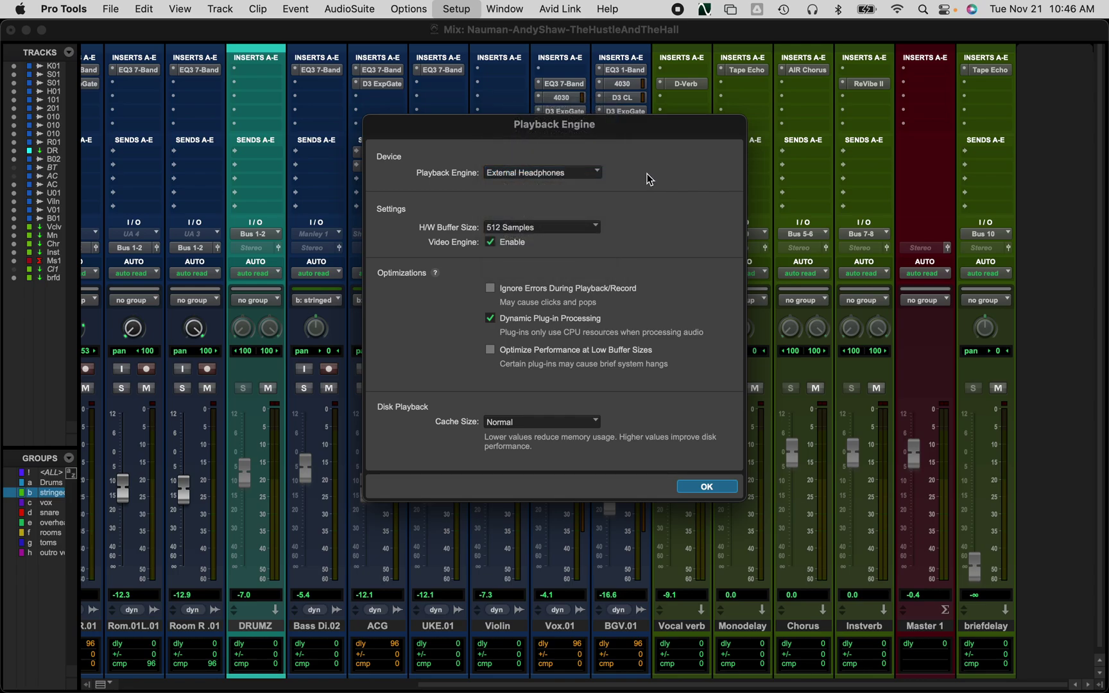
click(589, 173)
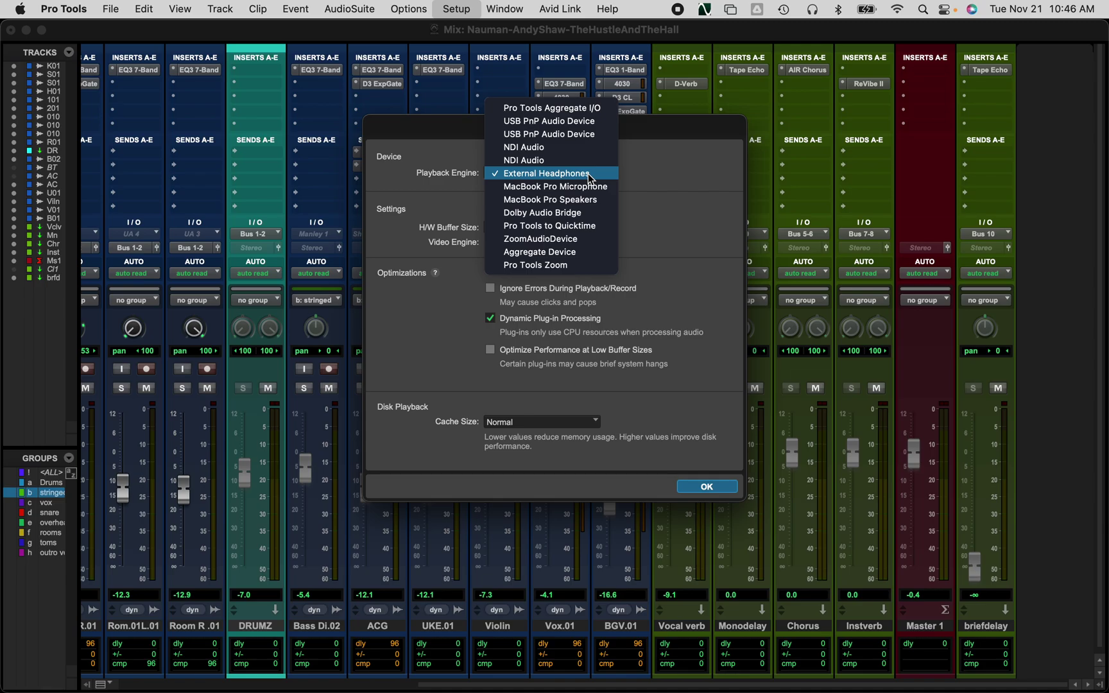
click(641, 178)
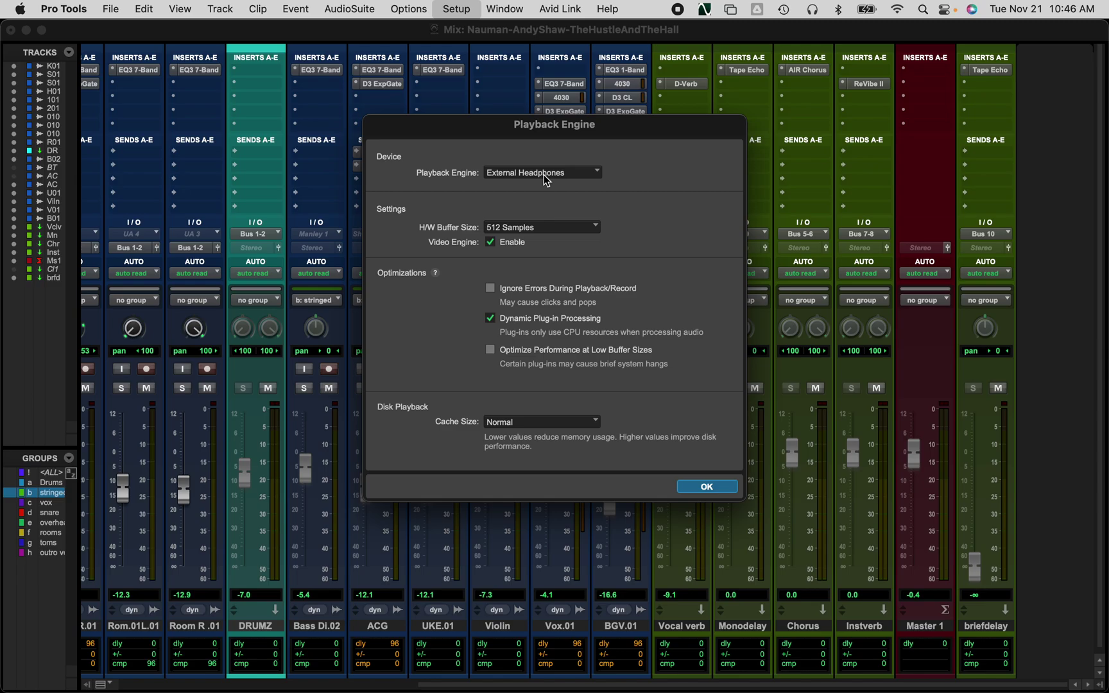
click(706, 486)
key(super+equal)
key(super+equal)
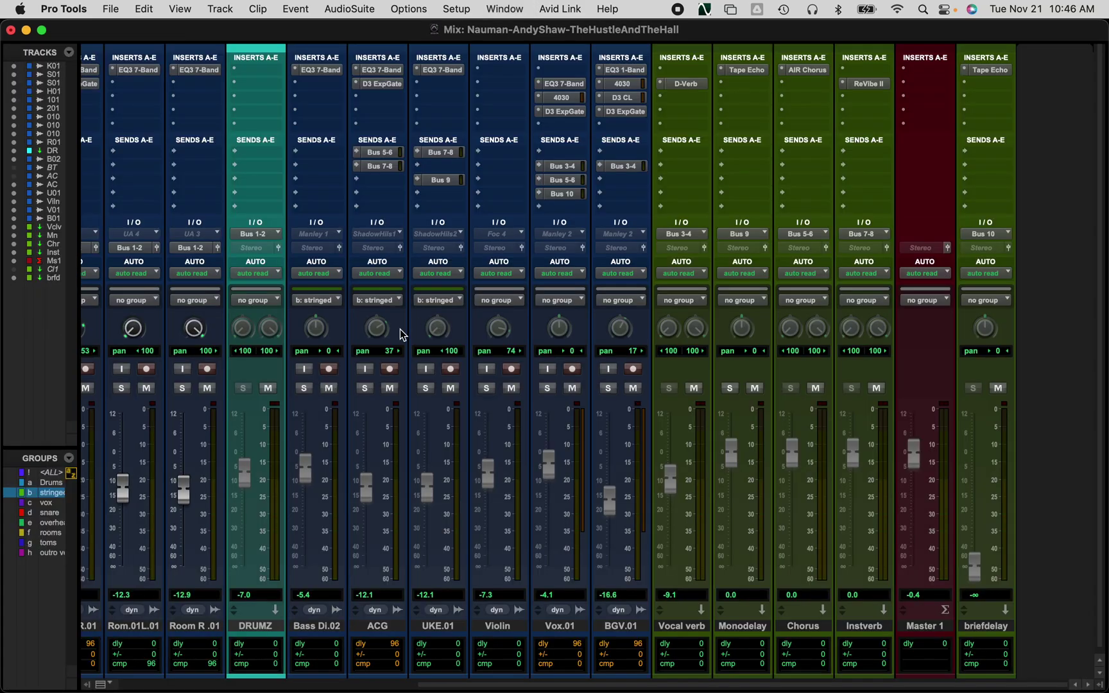
Check the ACG track's output routing choices without changing them, then open the I/O Setup dialog.
scroll(399, 328, left, 5)
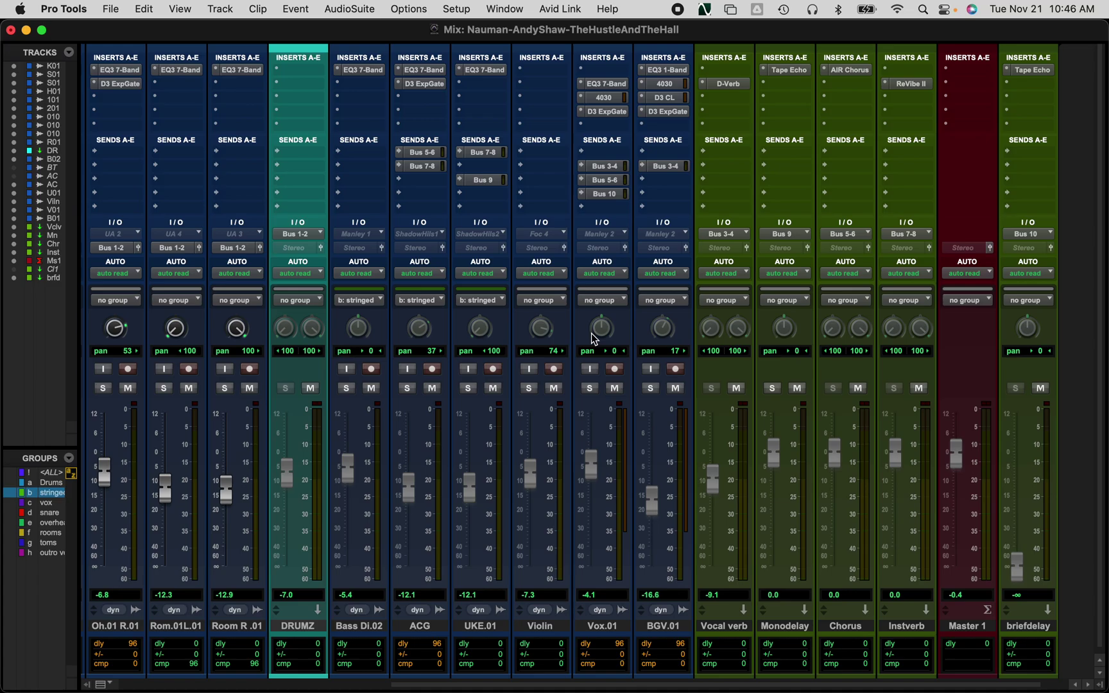
click(423, 249)
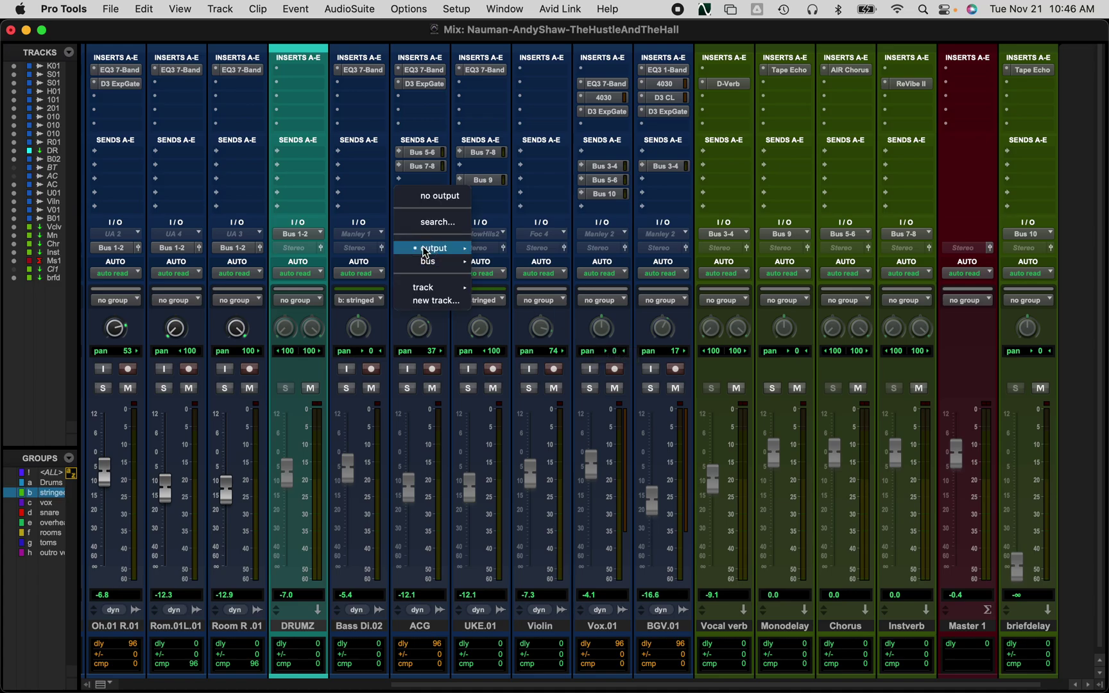
click(338, 36)
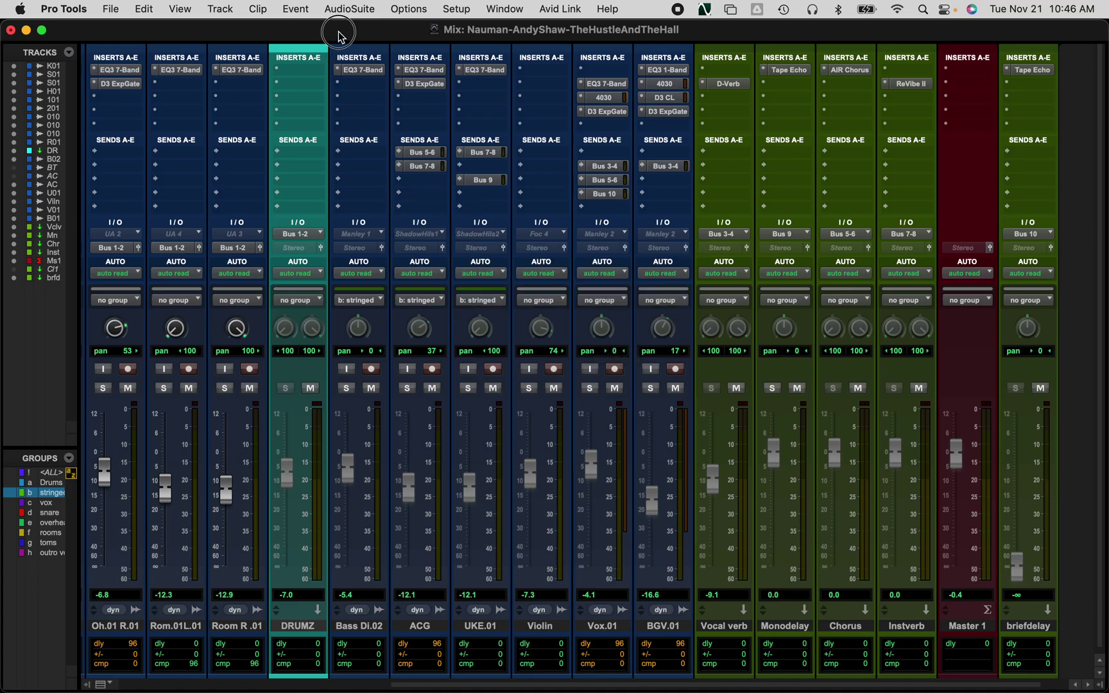
click(456, 9)
click(460, 108)
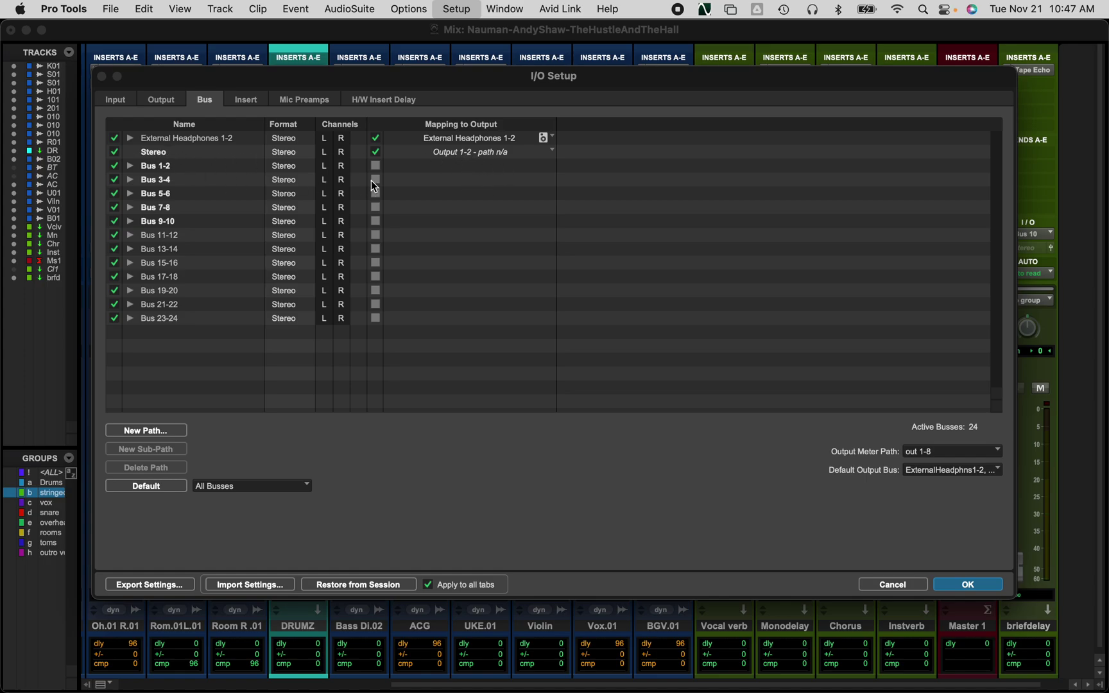
Set the Stereo bus's Mapping to Output to External Headphones 1-2 and apply the I/O changes.
click(470, 154)
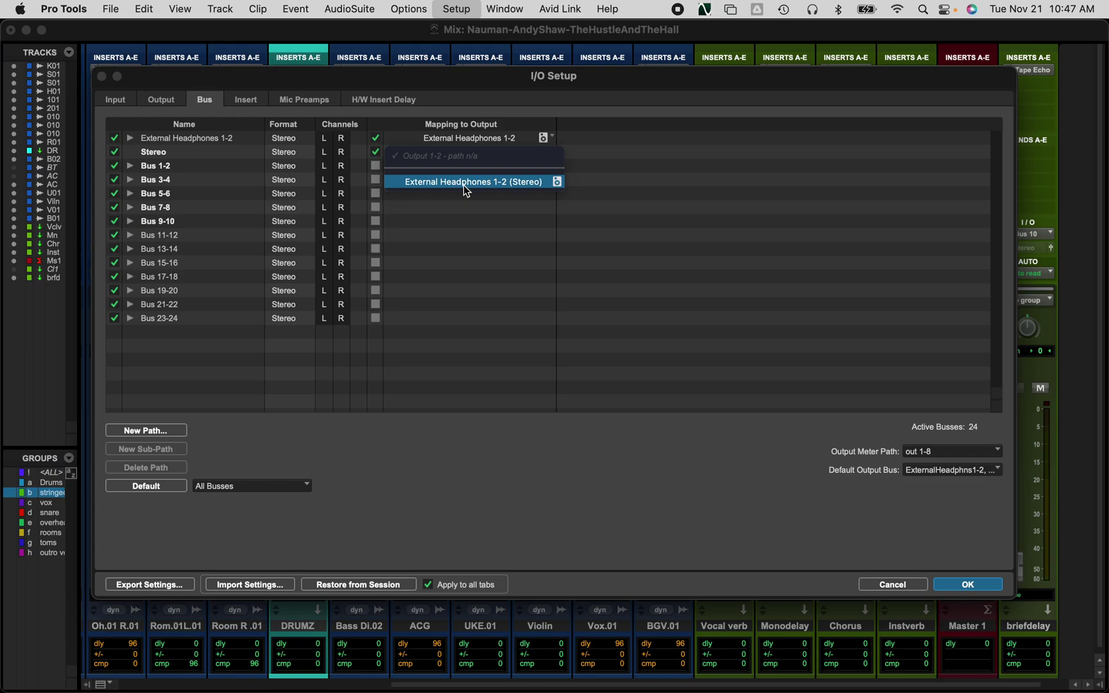
click(463, 185)
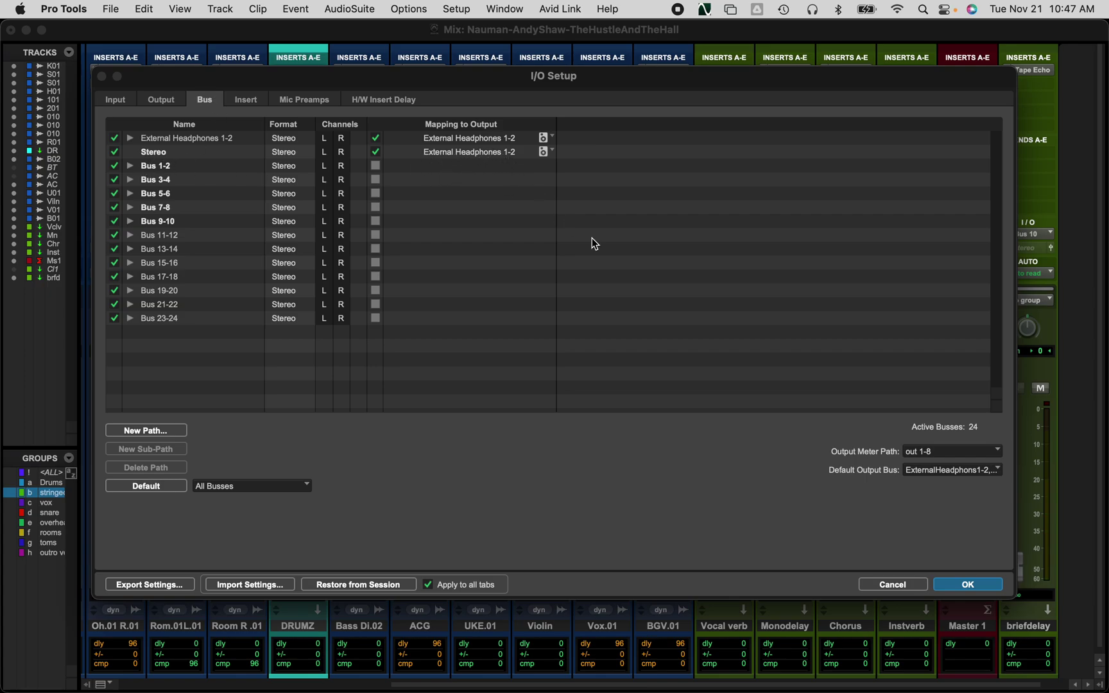
click(958, 582)
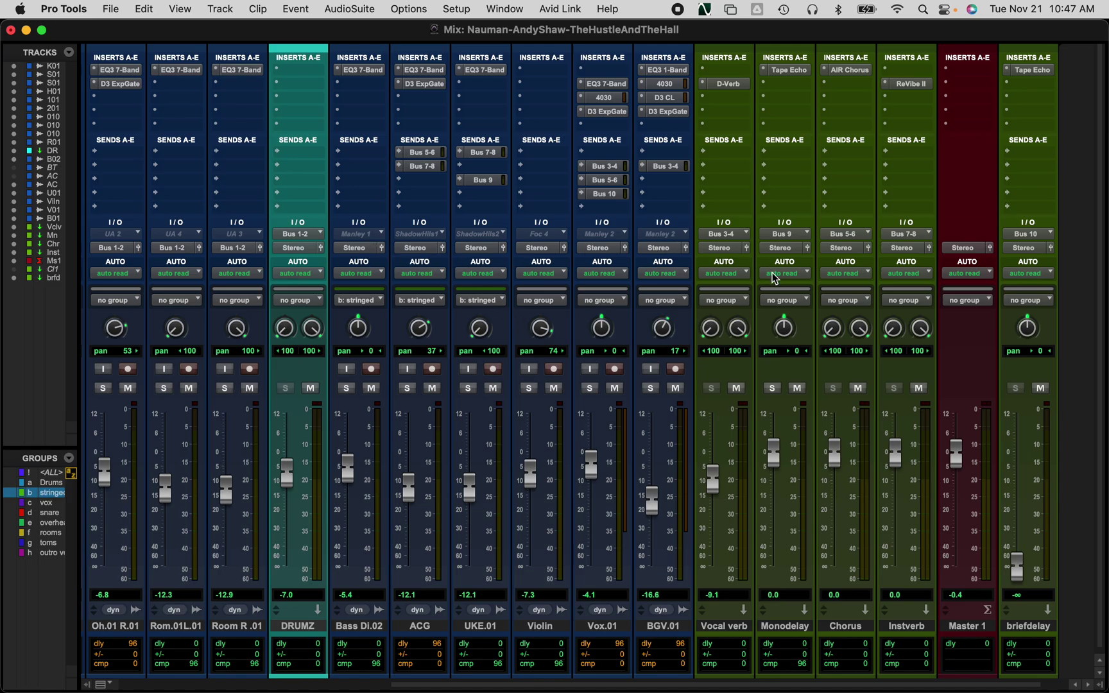
click(542, 251)
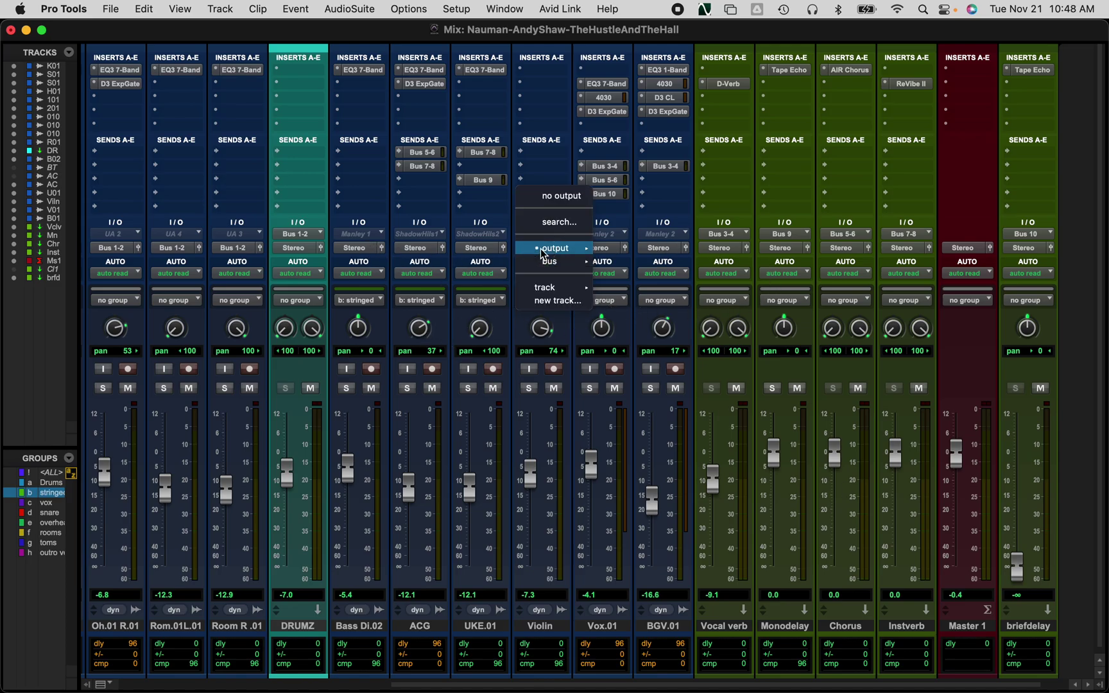
mouse_move(541, 250)
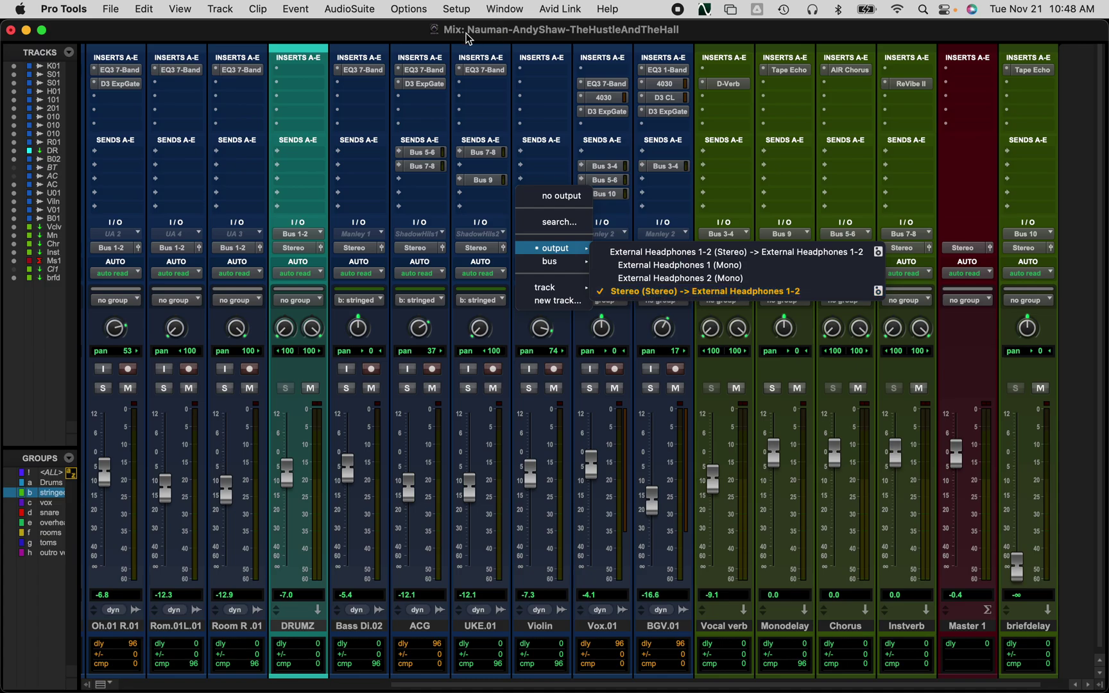
click(410, 31)
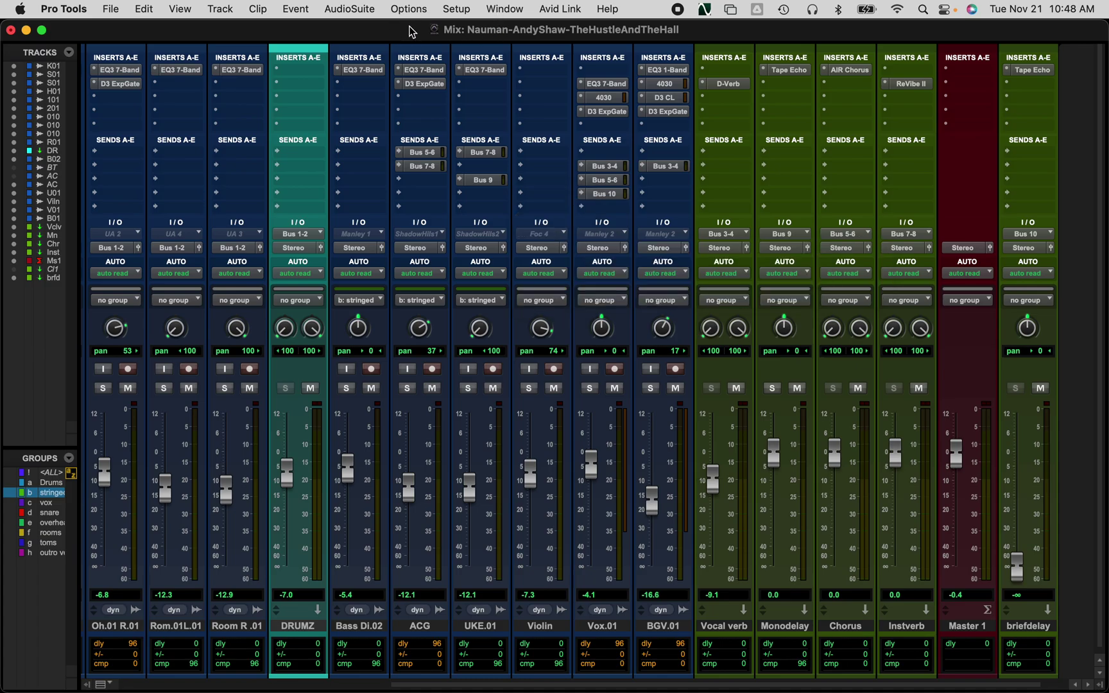
click(472, 248)
mouse_move(471, 248)
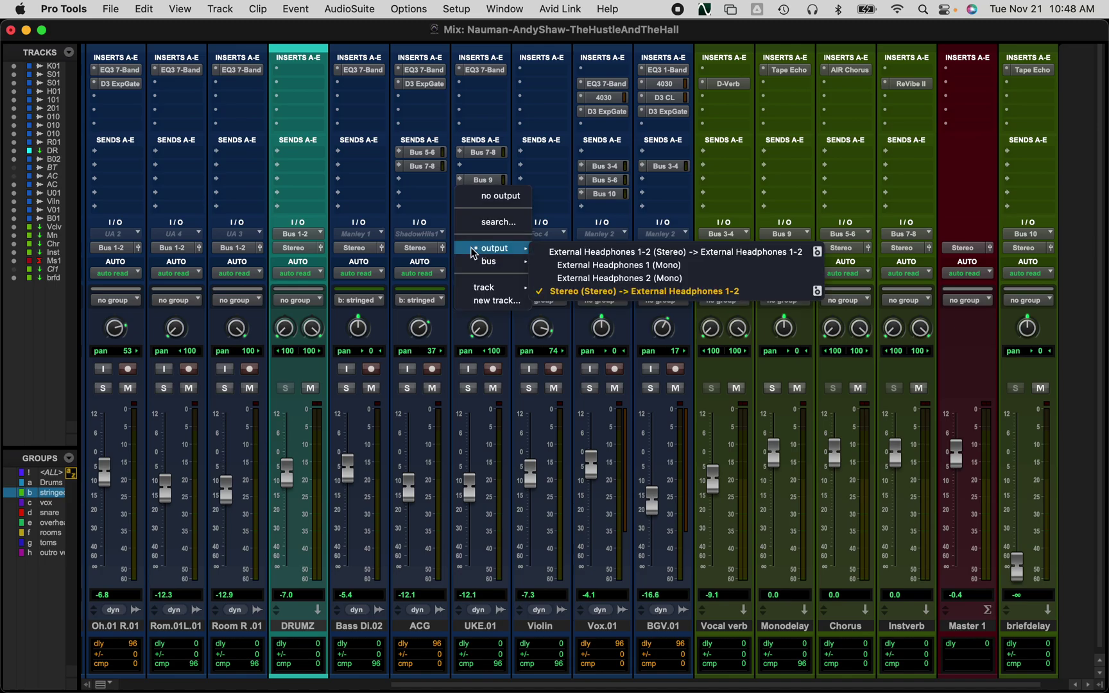
click(329, 32)
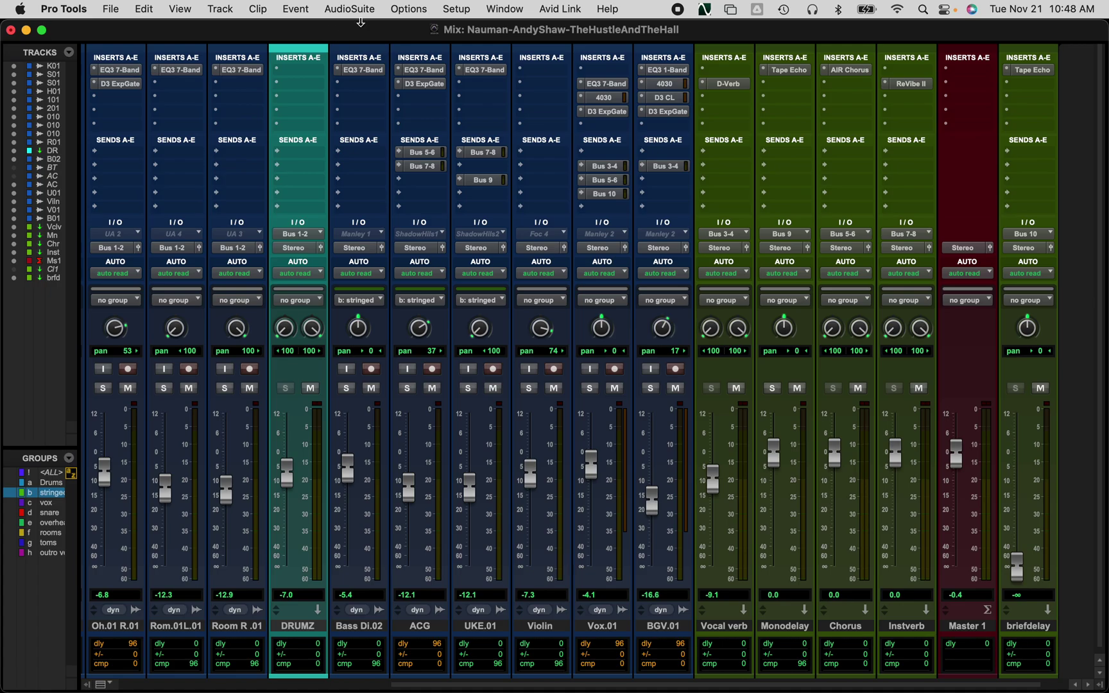
Recheck that the Playback Engine is still External Headphones, close it, and reopen Setup.
click(455, 9)
click(457, 47)
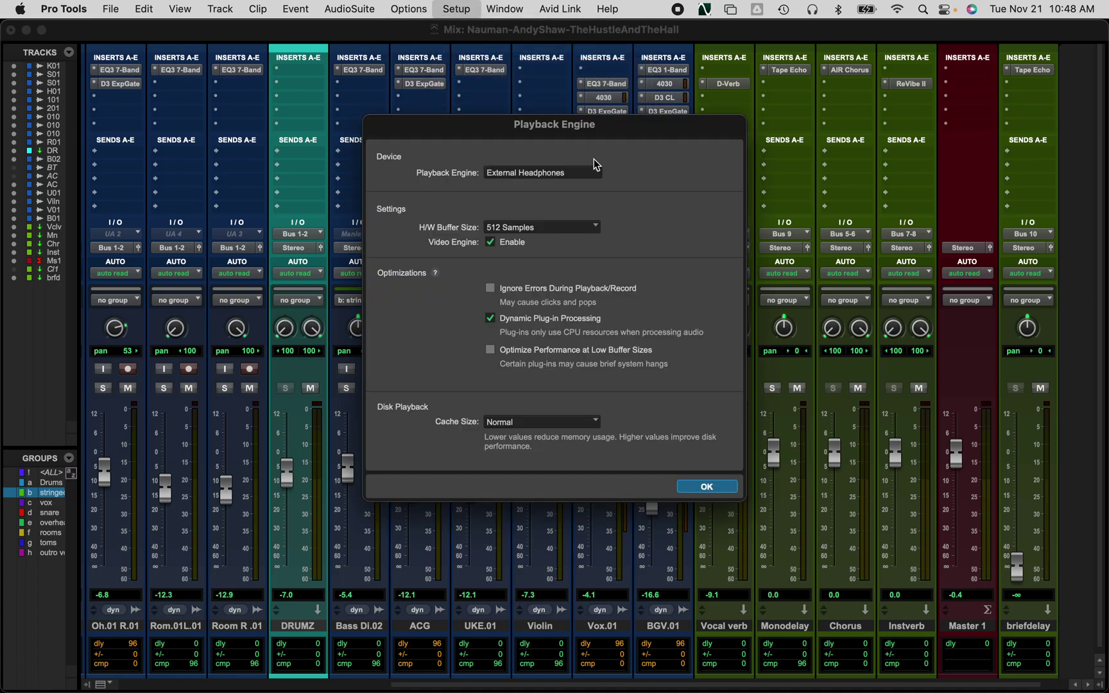
key(Return)
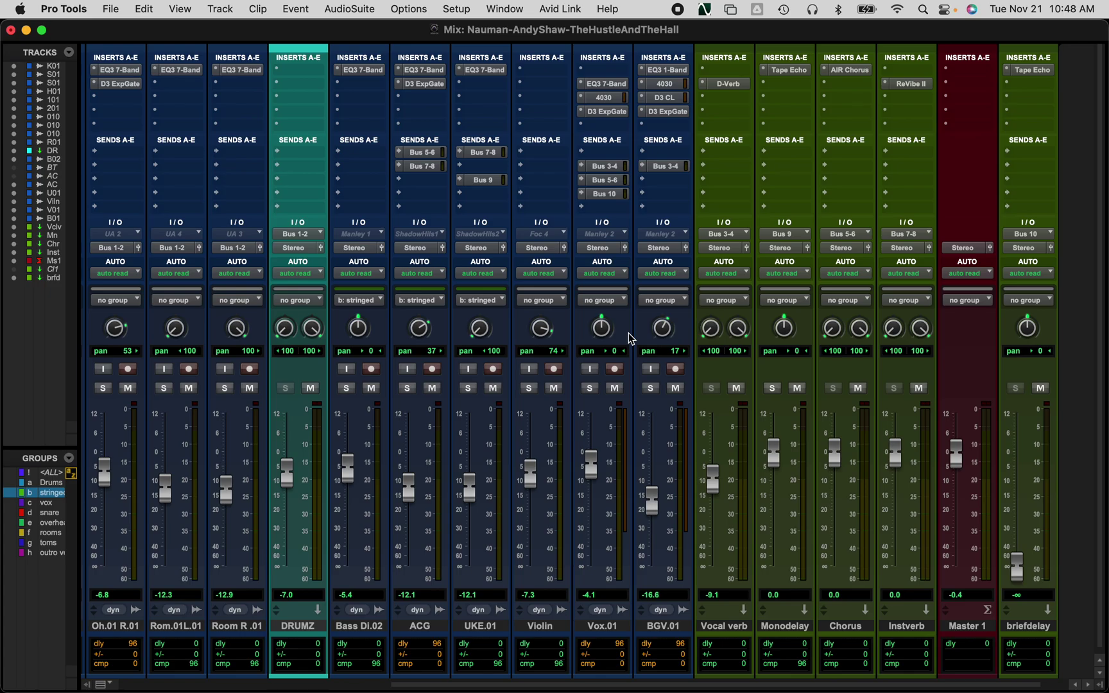
click(457, 9)
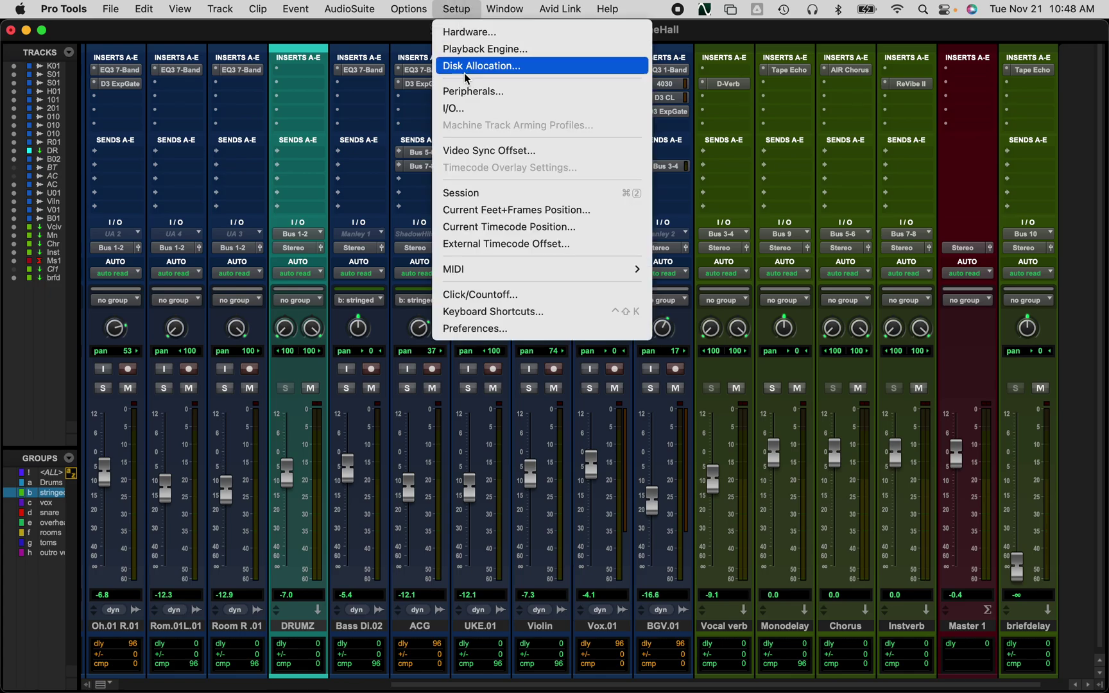
In I/O Setup, verify the Stereo bus still maps to External Headphones 1-2.
click(470, 111)
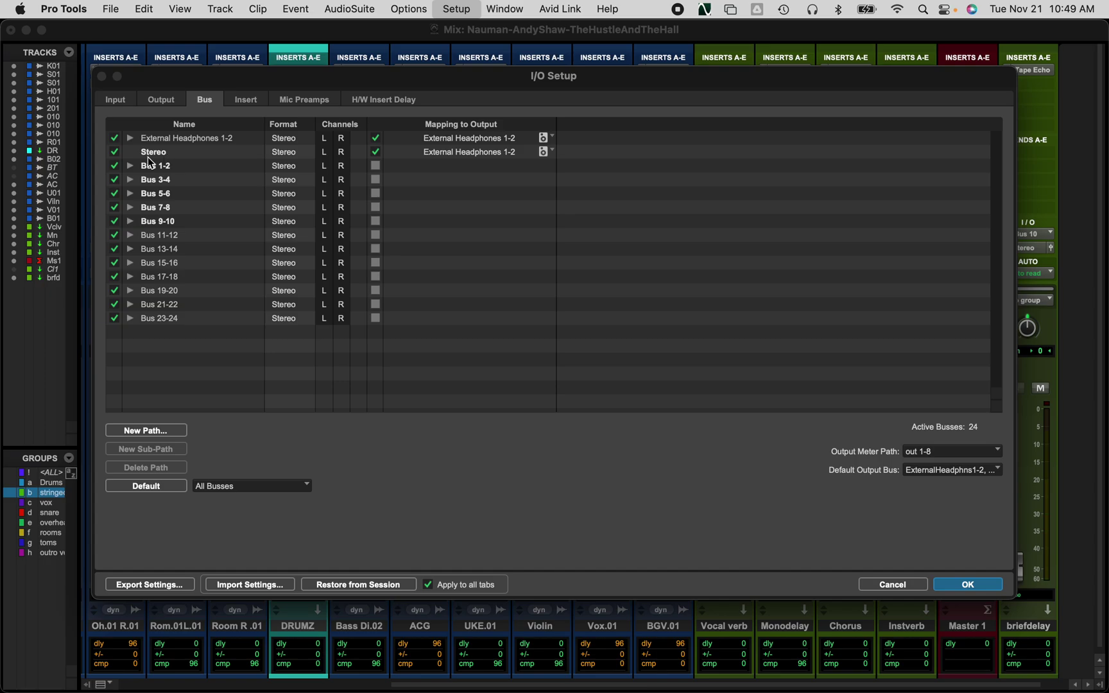
drag(232, 85, 366, 371)
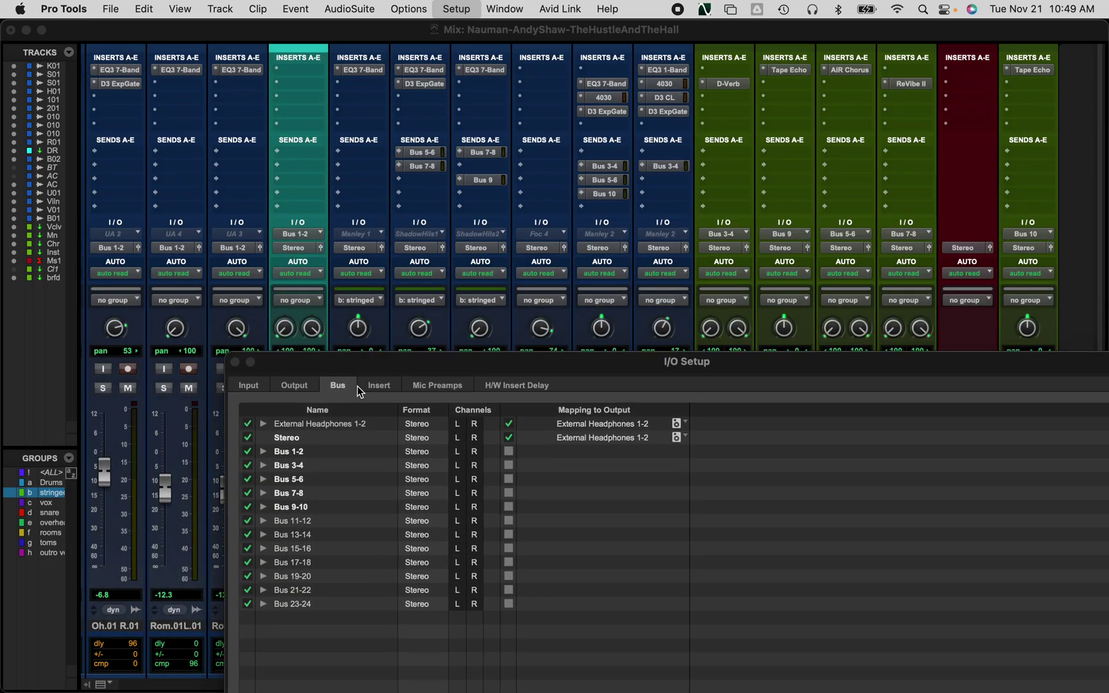
click(585, 439)
click(591, 475)
drag(507, 364, 417, 80)
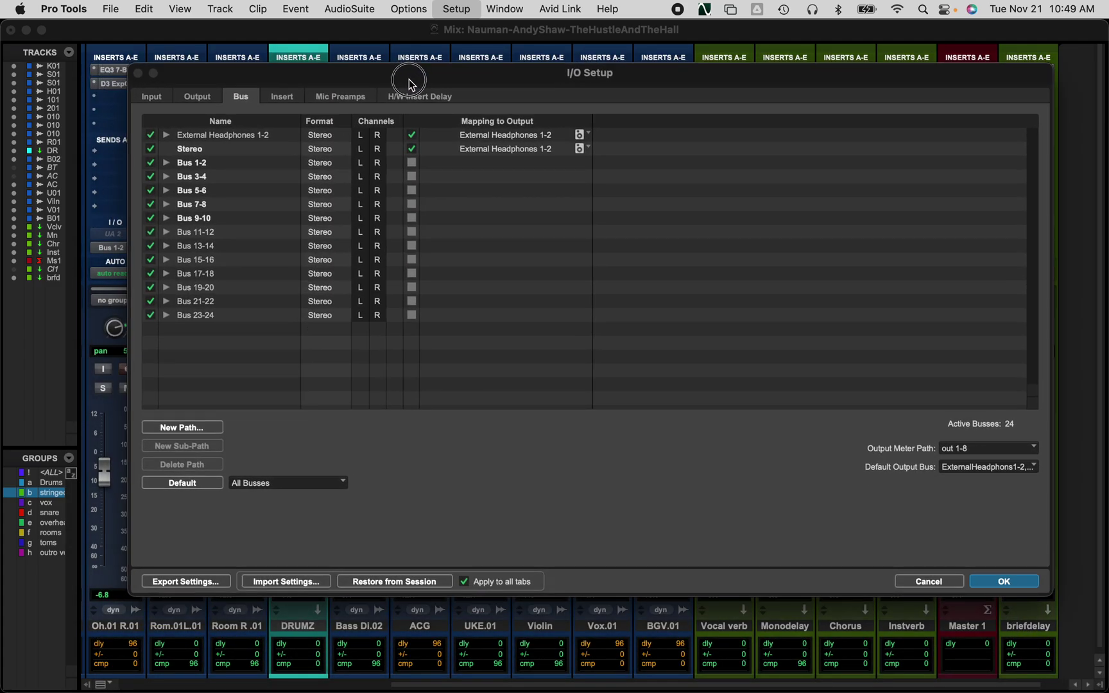
click(507, 154)
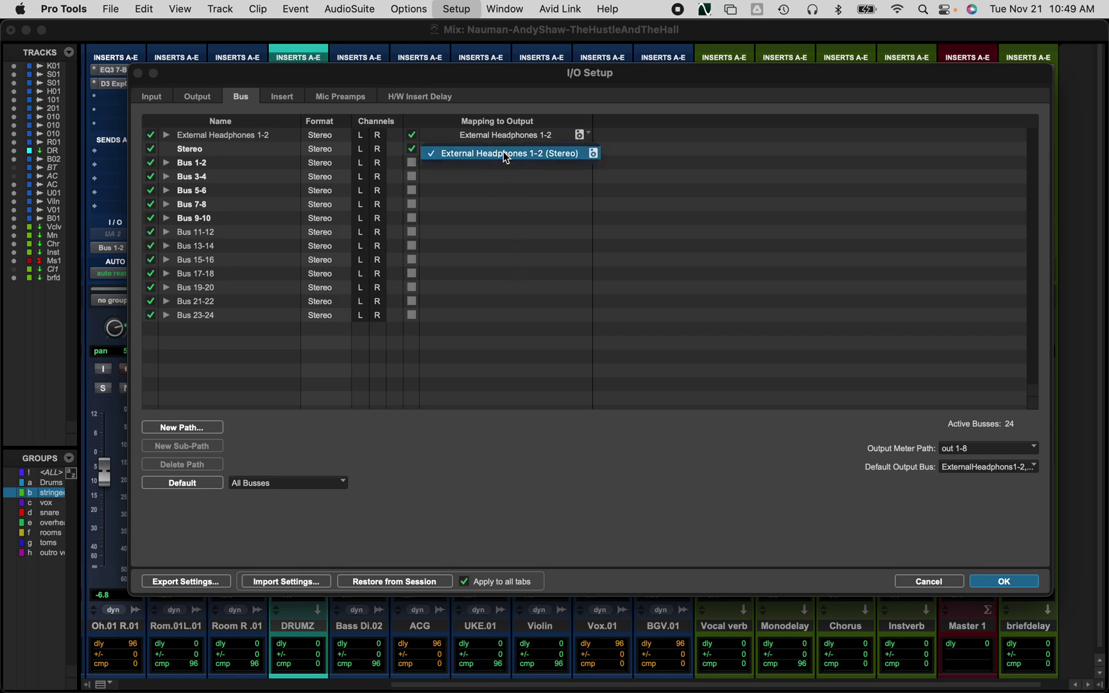